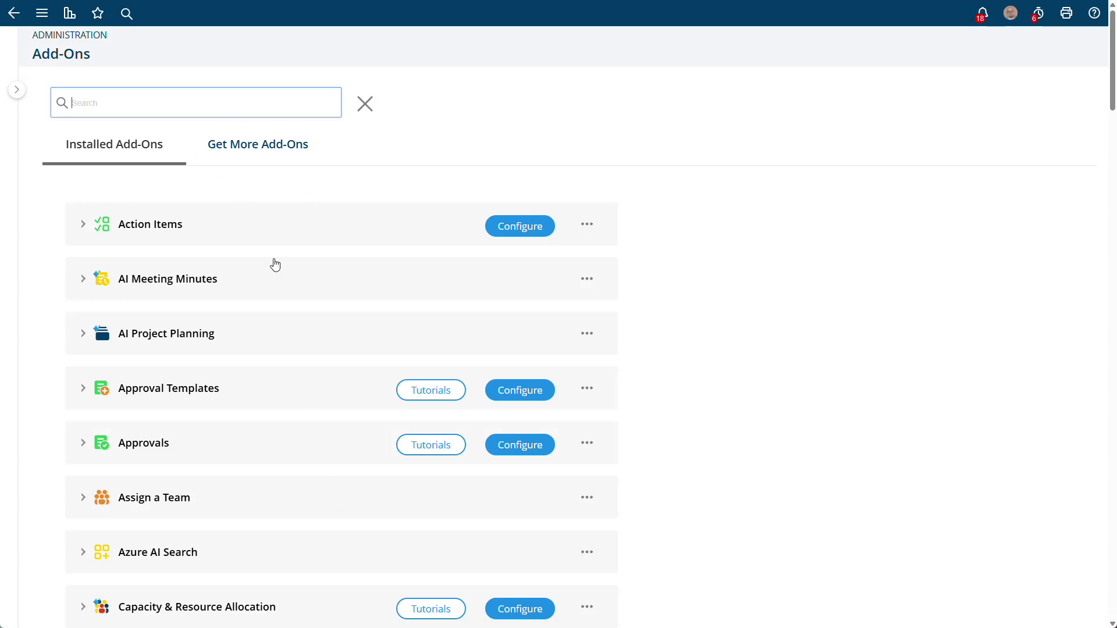
- Expand the Project Scorecard add-on's description in the installed add-ons list and open its configuration
{"action": "scroll", "coordinate": [274, 261], "scroll_direction": "down", "scroll_amount": 12}
{"action": "scroll", "coordinate": [275, 265], "scroll_direction": "down", "scroll_amount": 15}
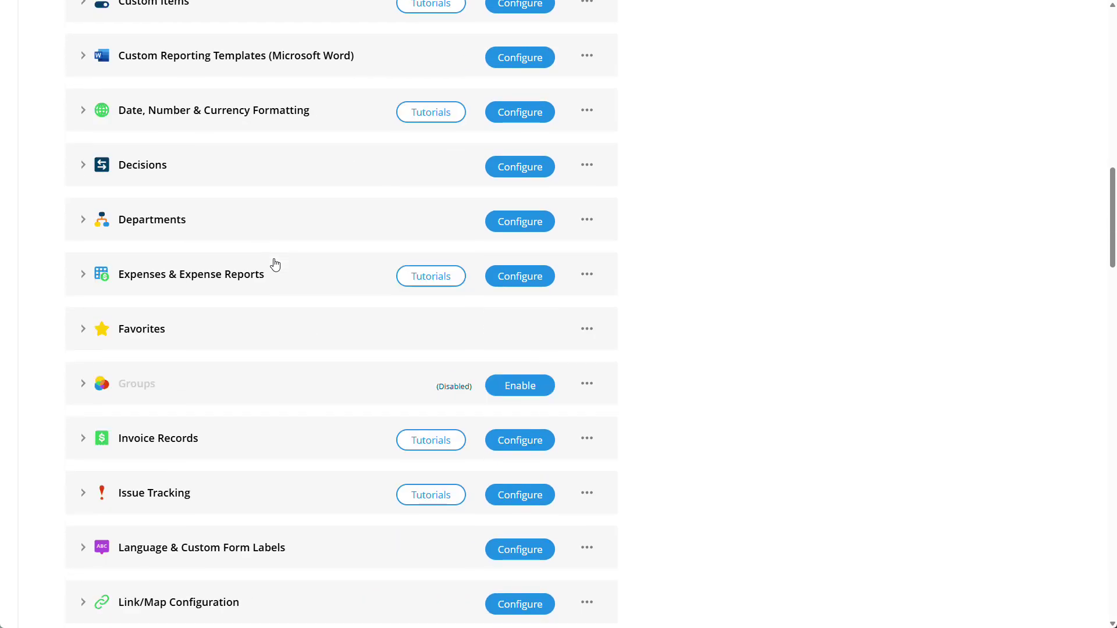
{"action": "scroll", "coordinate": [276, 265], "scroll_direction": "down", "scroll_amount": 9}
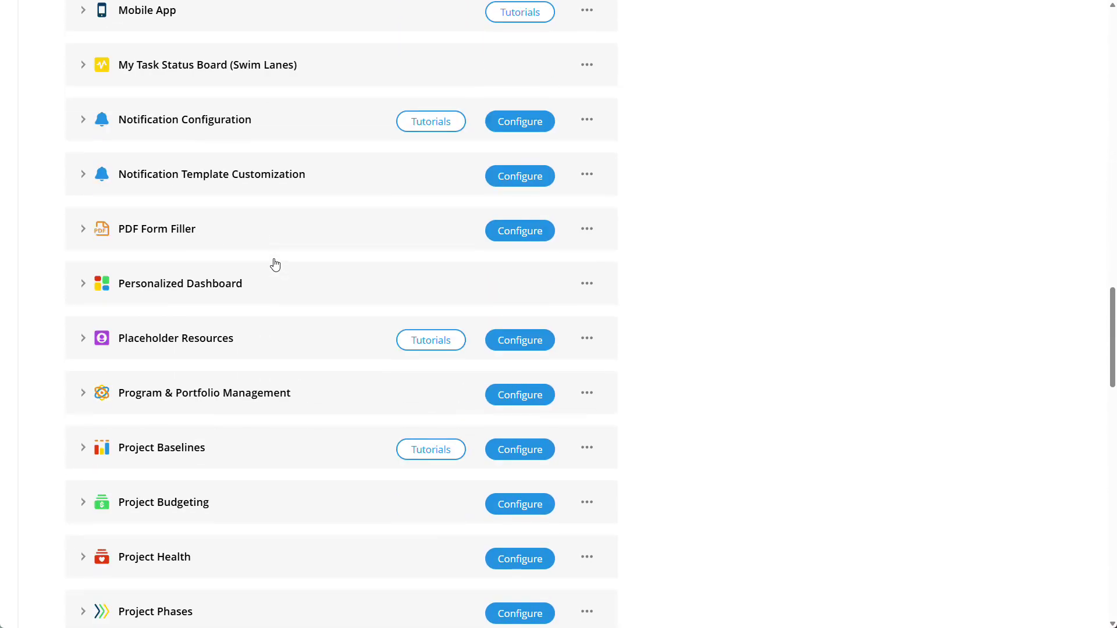
{"action": "scroll", "coordinate": [276, 264], "scroll_direction": "down", "scroll_amount": 2}
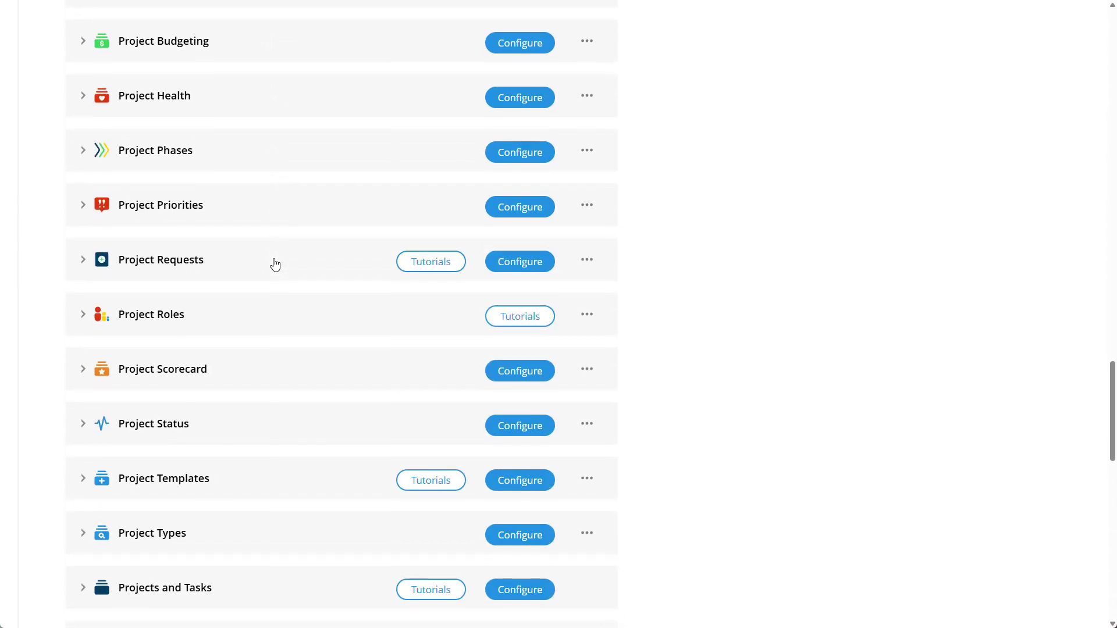
{"action": "left_click", "coordinate": [83, 365]}
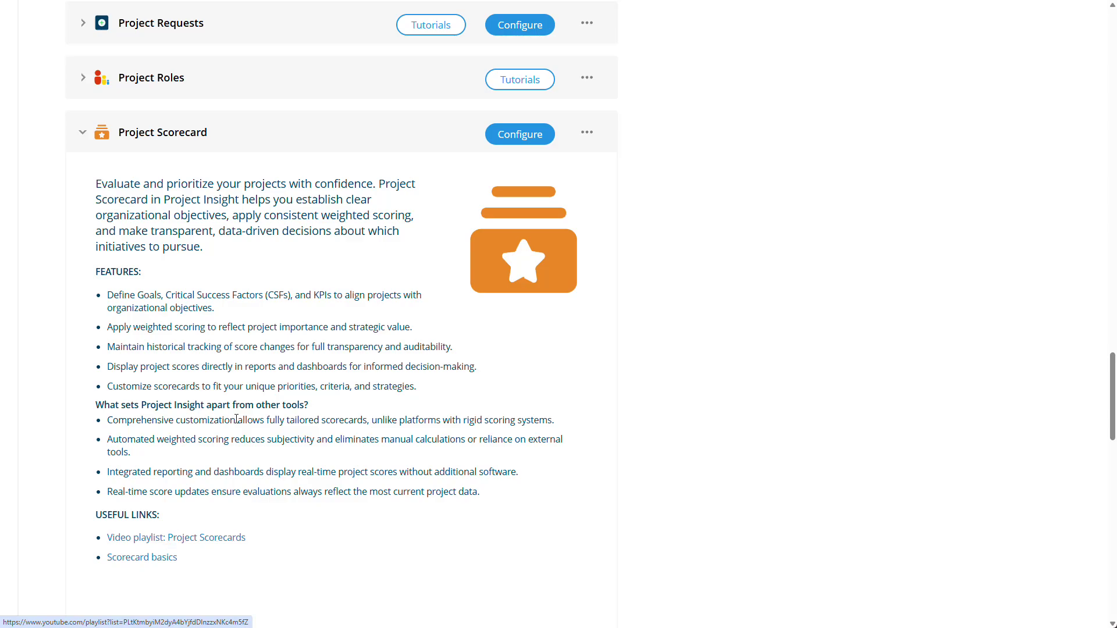
{"action": "left_click", "coordinate": [512, 134]}
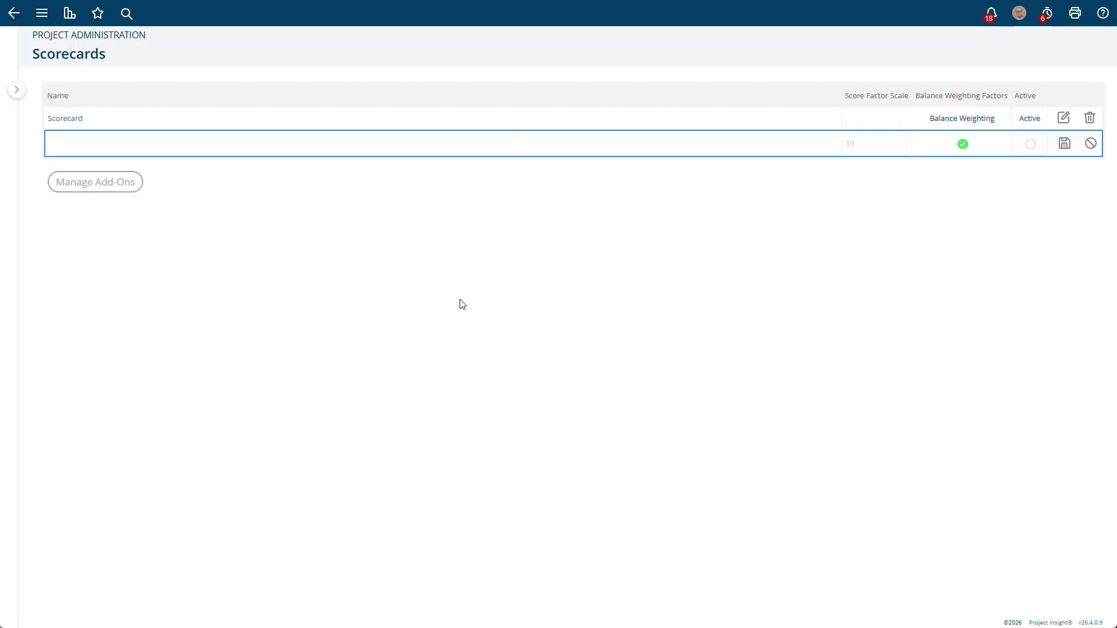
- Open the scorecard named Scorecard and examine its criteria, scoring guidance, impact and weighting settings
{"action": "left_click", "coordinate": [82, 120]}
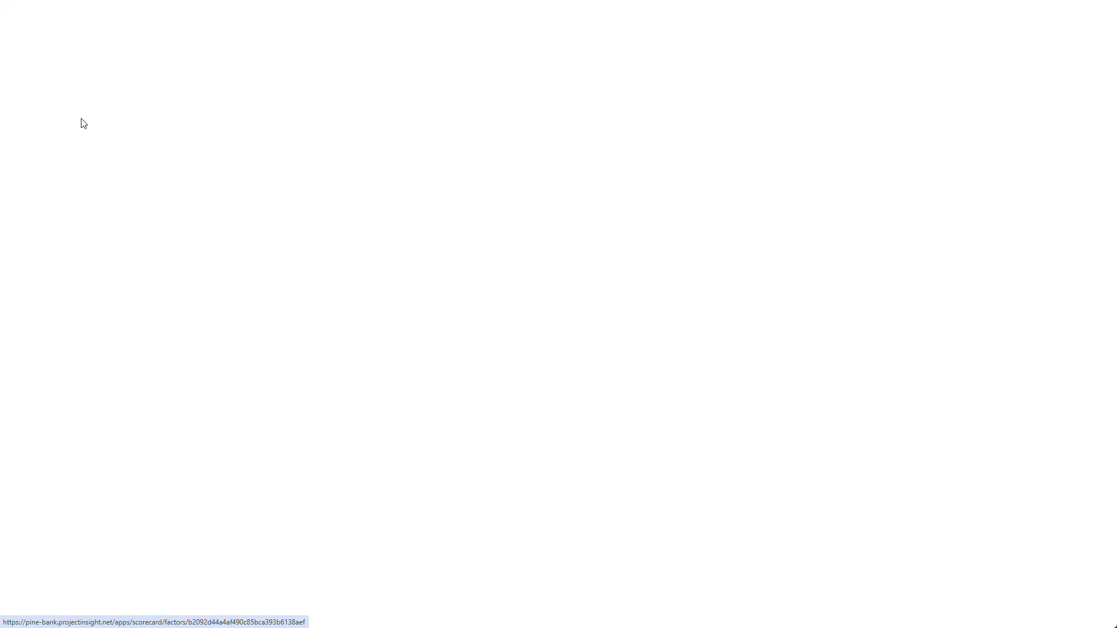
{"action": "scroll", "coordinate": [335, 364], "scroll_direction": "up", "scroll_amount": 5}
{"action": "scroll", "coordinate": [335, 364], "scroll_direction": "up", "scroll_amount": 2}
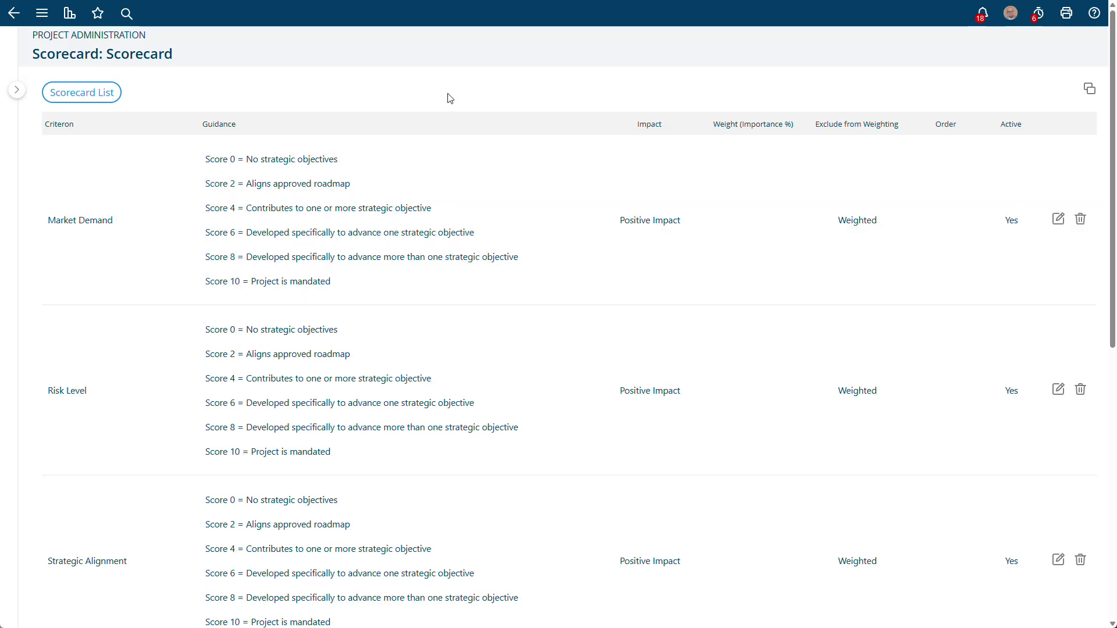
{"action": "scroll", "coordinate": [450, 98], "scroll_direction": "down", "scroll_amount": 1}
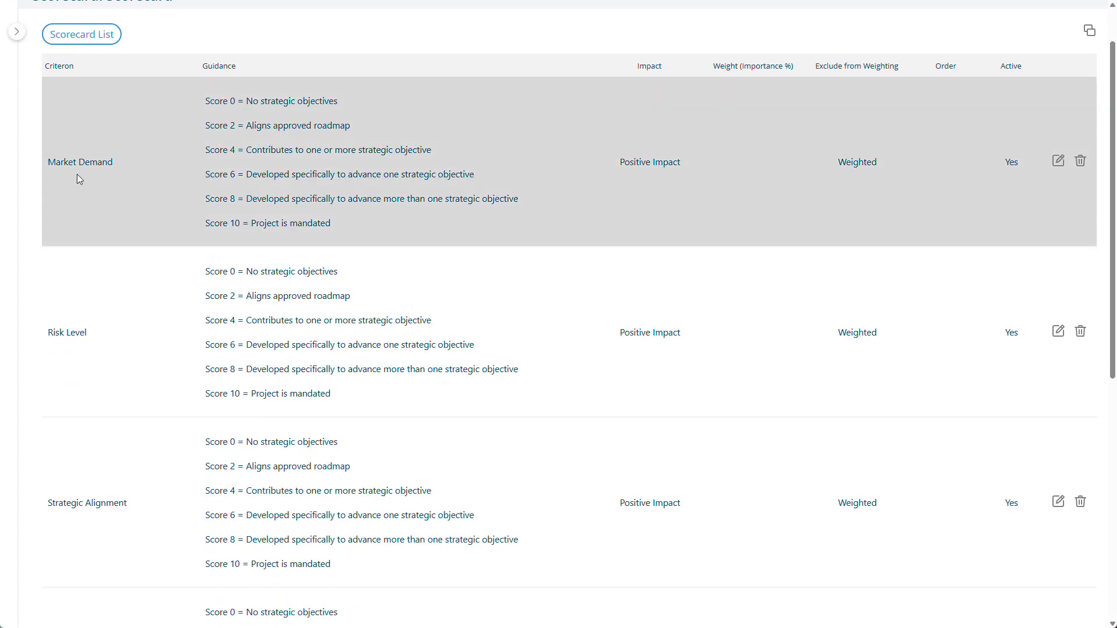
{"action": "scroll", "coordinate": [78, 175], "scroll_direction": "down", "scroll_amount": 4}
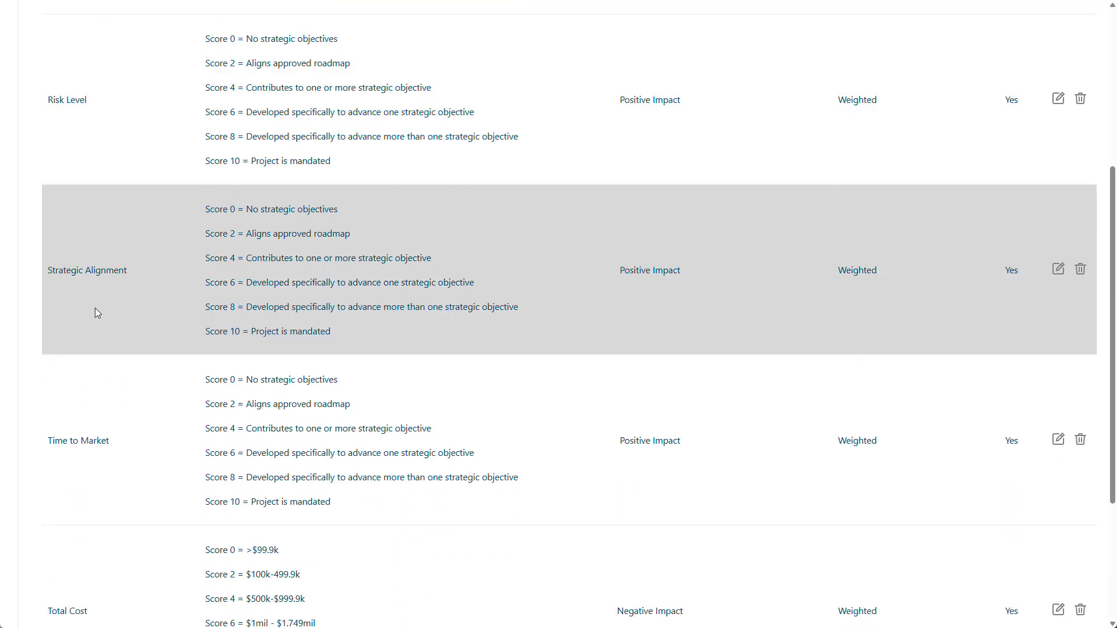
{"action": "scroll", "coordinate": [95, 312], "scroll_direction": "down", "scroll_amount": 2}
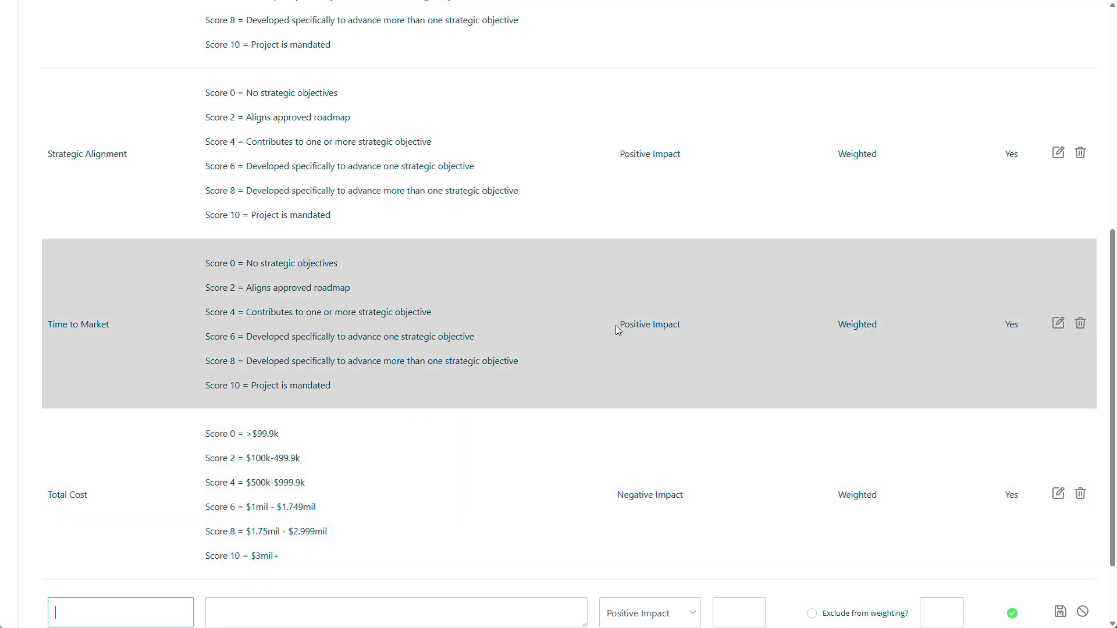
{"action": "scroll", "coordinate": [674, 544], "scroll_direction": "down", "scroll_amount": 2}
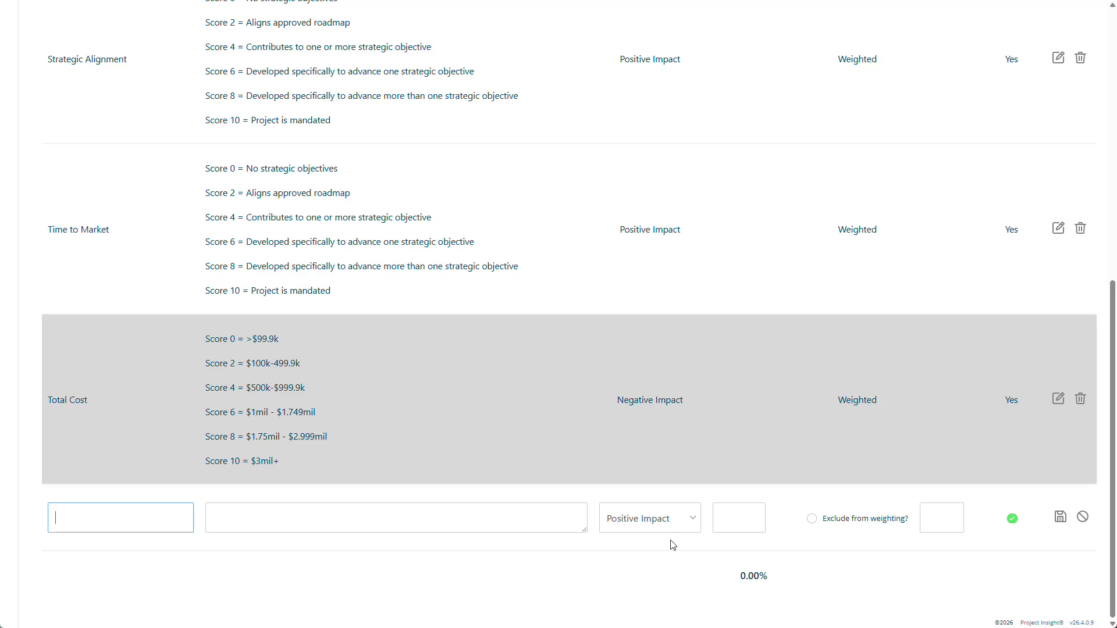
{"action": "scroll", "coordinate": [648, 416], "scroll_direction": "up", "scroll_amount": 10}
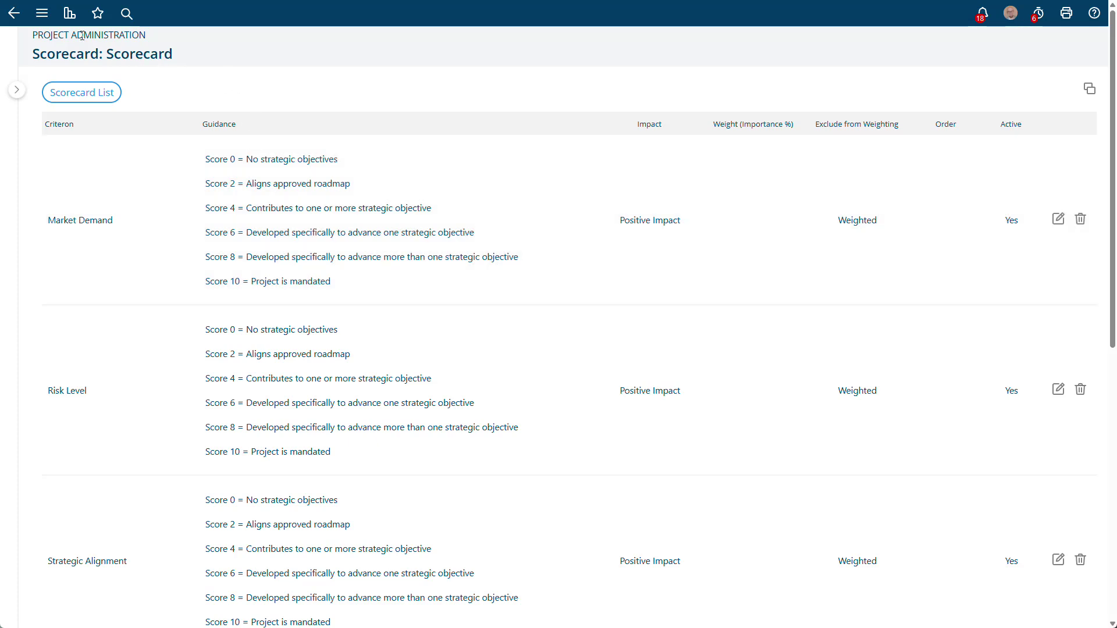
- Start adding a new project request and show its scorecard
{"action": "left_click", "coordinate": [46, 26]}
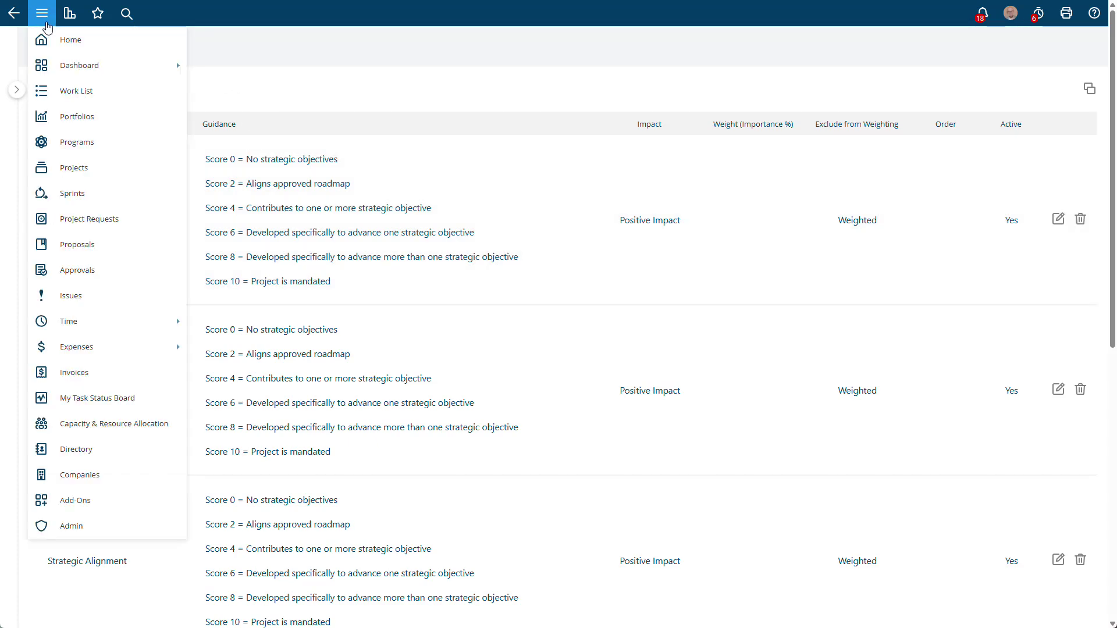
{"action": "left_click", "coordinate": [86, 223]}
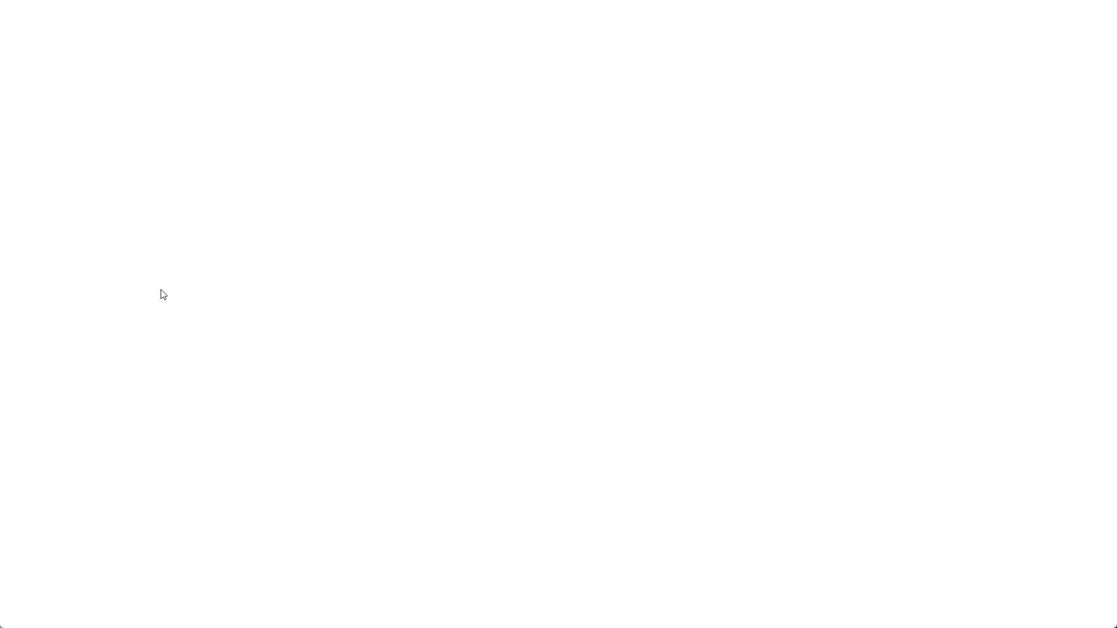
{"action": "left_click", "coordinate": [106, 372]}
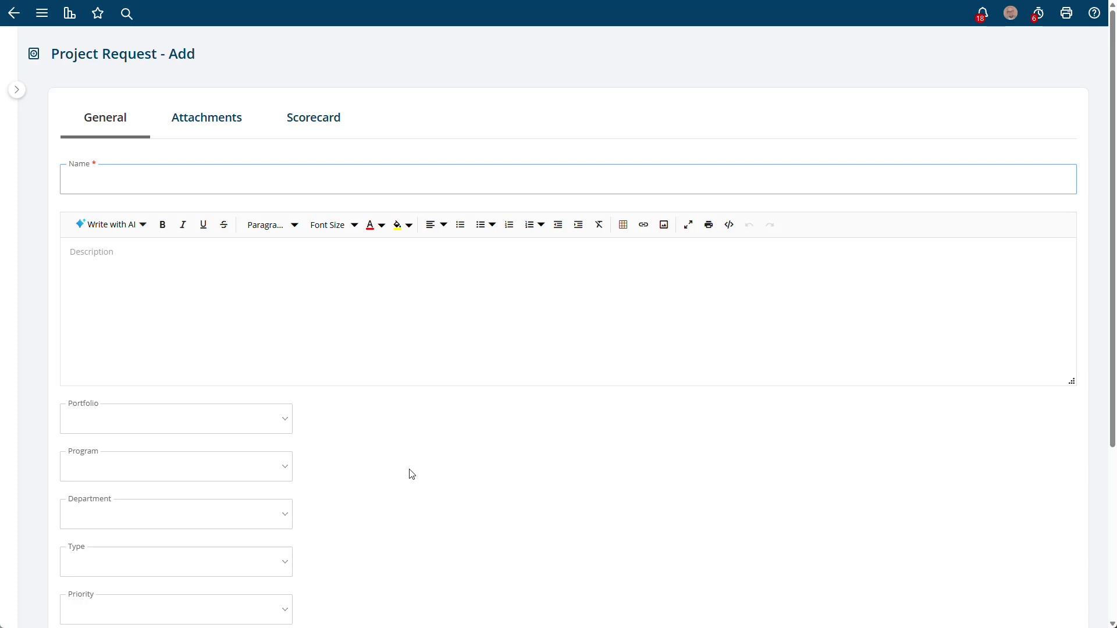
{"action": "left_click", "coordinate": [330, 122]}
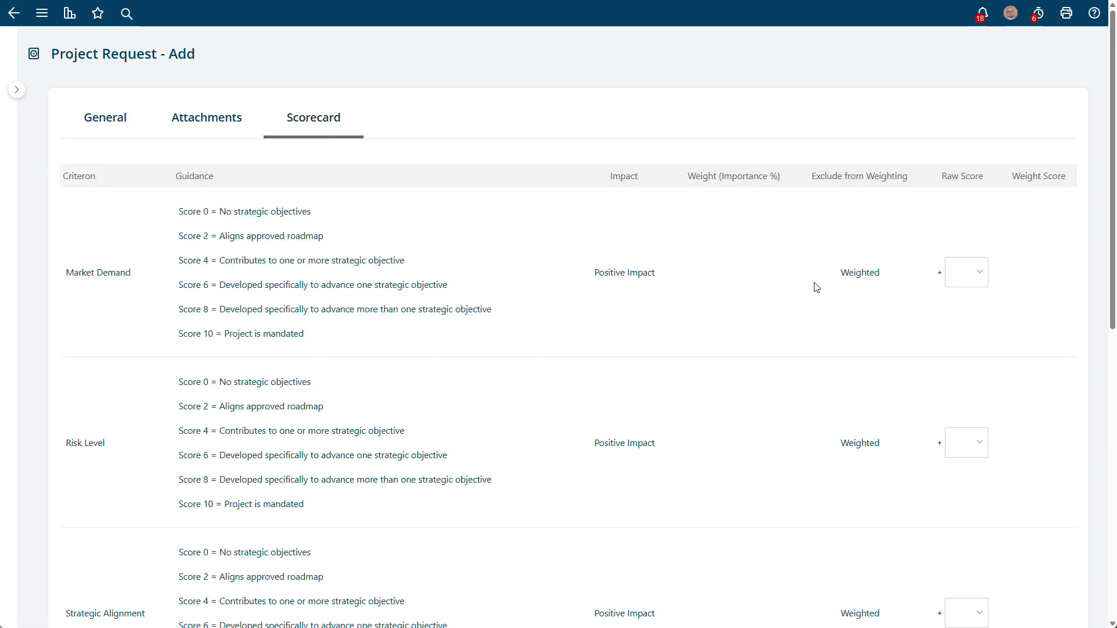
- Set the request's raw scores to 4 for Market Demand and 6 for Risk Level
{"action": "left_click", "coordinate": [950, 273]}
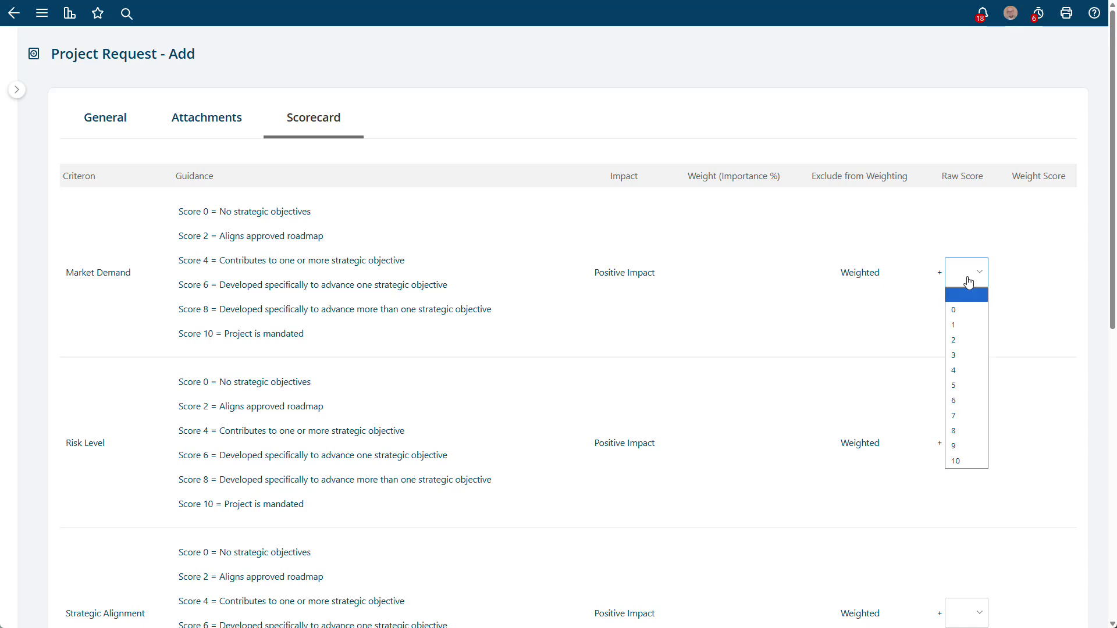
{"action": "left_click", "coordinate": [976, 371]}
{"action": "left_click", "coordinate": [976, 448]}
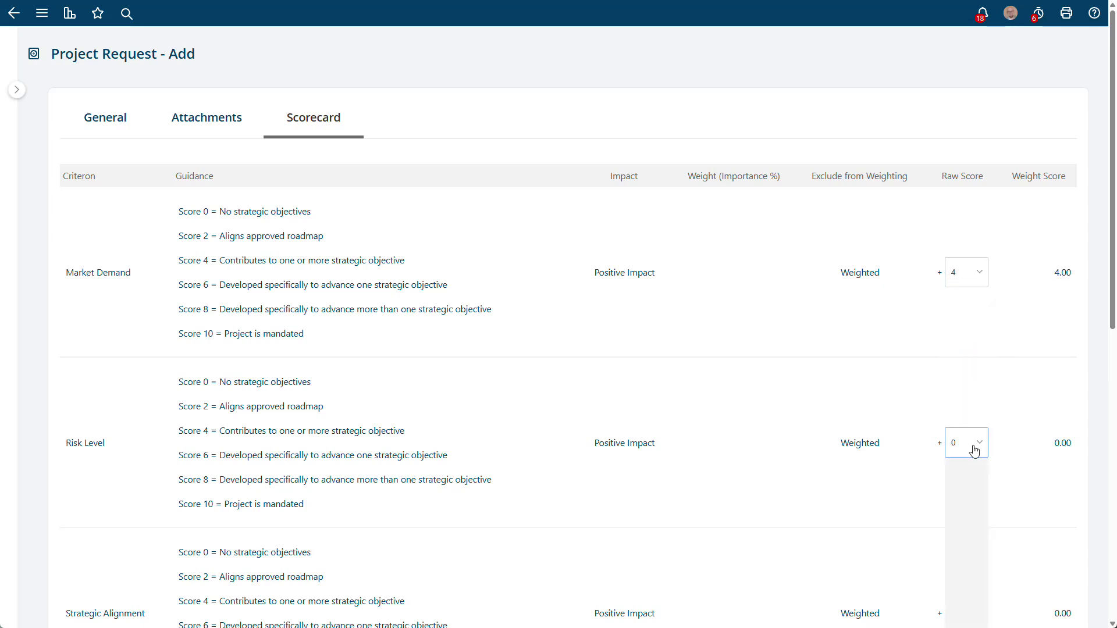
{"action": "left_click", "coordinate": [970, 571]}
- Set the request's raw scores to 5 for Strategic Alignment and 4 for Time to Market
{"action": "scroll", "coordinate": [973, 523], "scroll_direction": "down", "scroll_amount": 4}
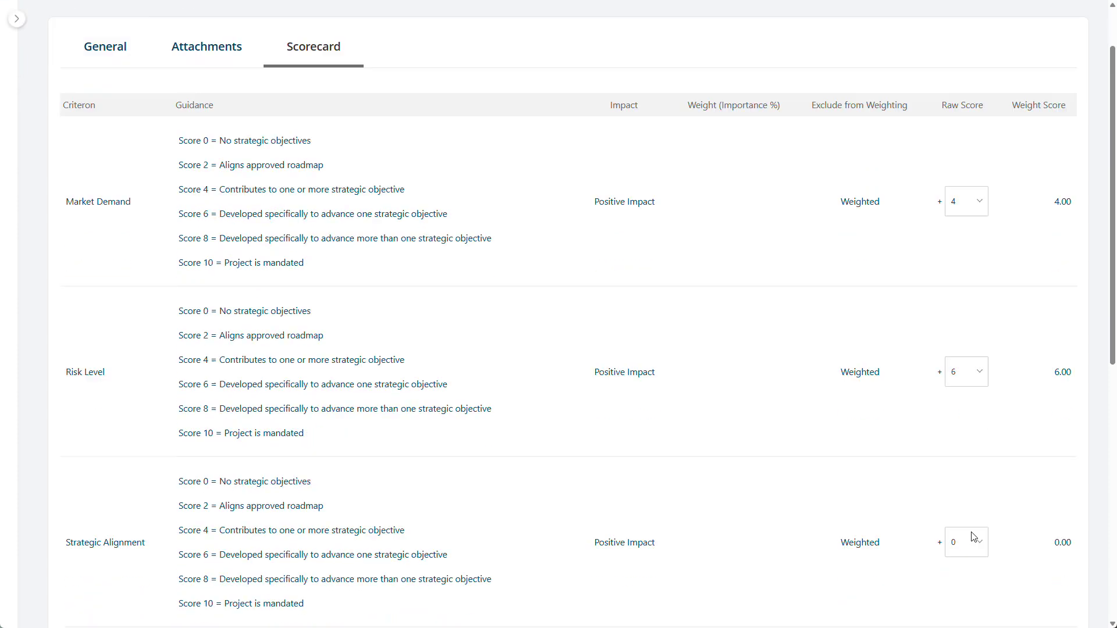
{"action": "scroll", "coordinate": [974, 407], "scroll_direction": "down", "scroll_amount": 2}
{"action": "left_click", "coordinate": [967, 273]}
{"action": "left_click", "coordinate": [969, 386]}
{"action": "scroll", "coordinate": [968, 386], "scroll_direction": "down", "scroll_amount": 3}
{"action": "left_click", "coordinate": [970, 273]}
{"action": "left_click", "coordinate": [976, 343]}
- Set the request's raw score for the negative-impact Total Cost criterion to 10
{"action": "left_click", "coordinate": [971, 428]}
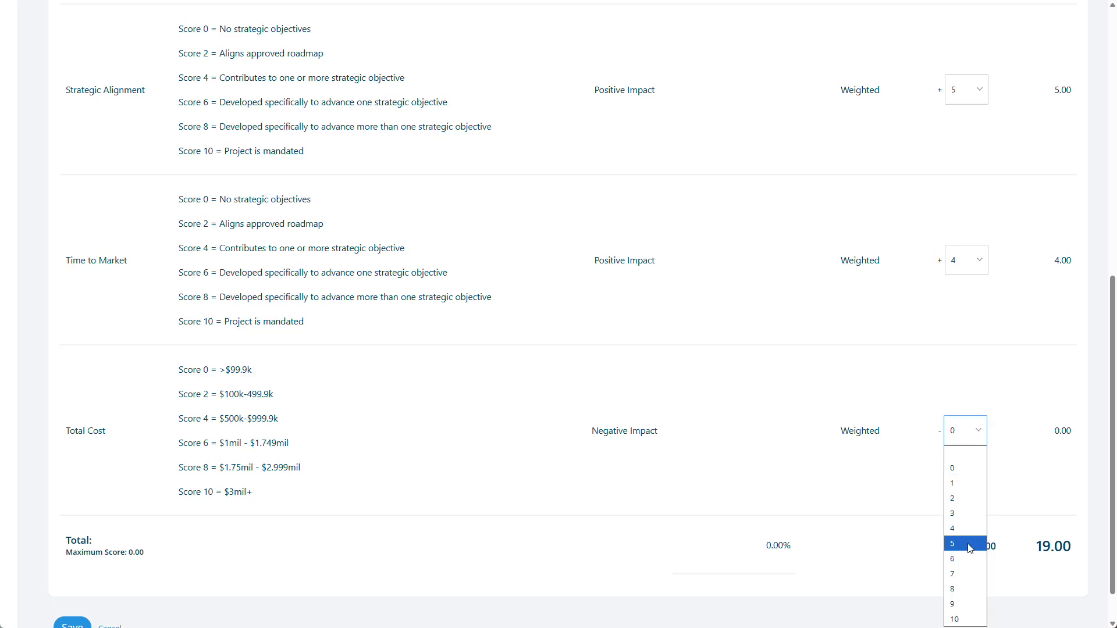
{"action": "left_click", "coordinate": [959, 617]}
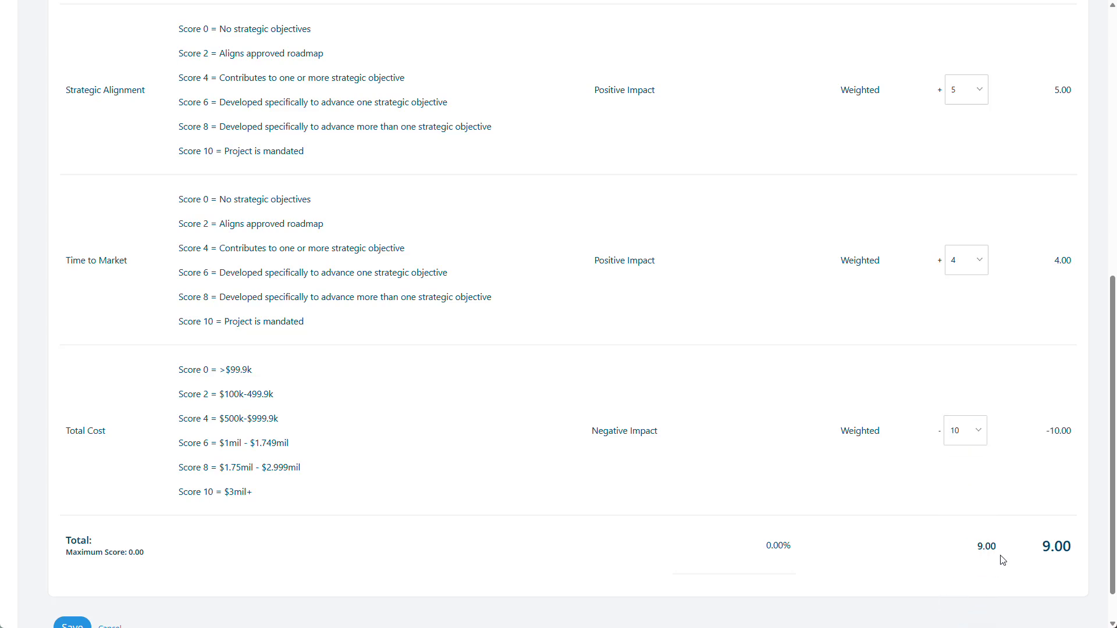
{"action": "scroll", "coordinate": [448, 421], "scroll_direction": "up", "scroll_amount": 10}
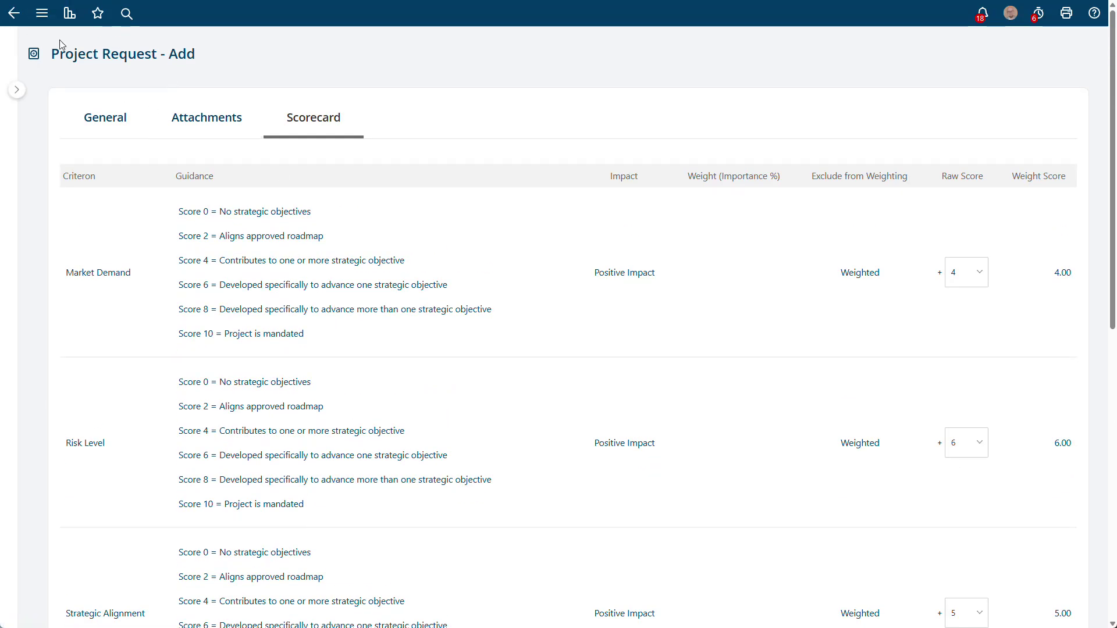
- Open the Project Request Report and sort it by scorecard score from highest to lowest
{"action": "left_click", "coordinate": [69, 19]}
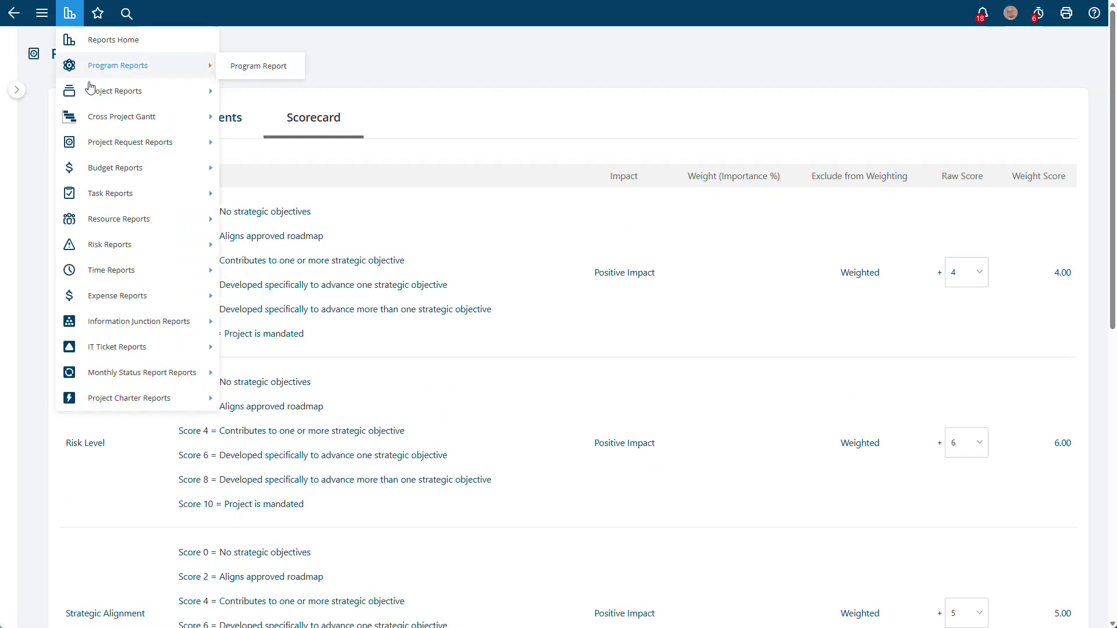
{"action": "mouse_move", "coordinate": [121, 143]}
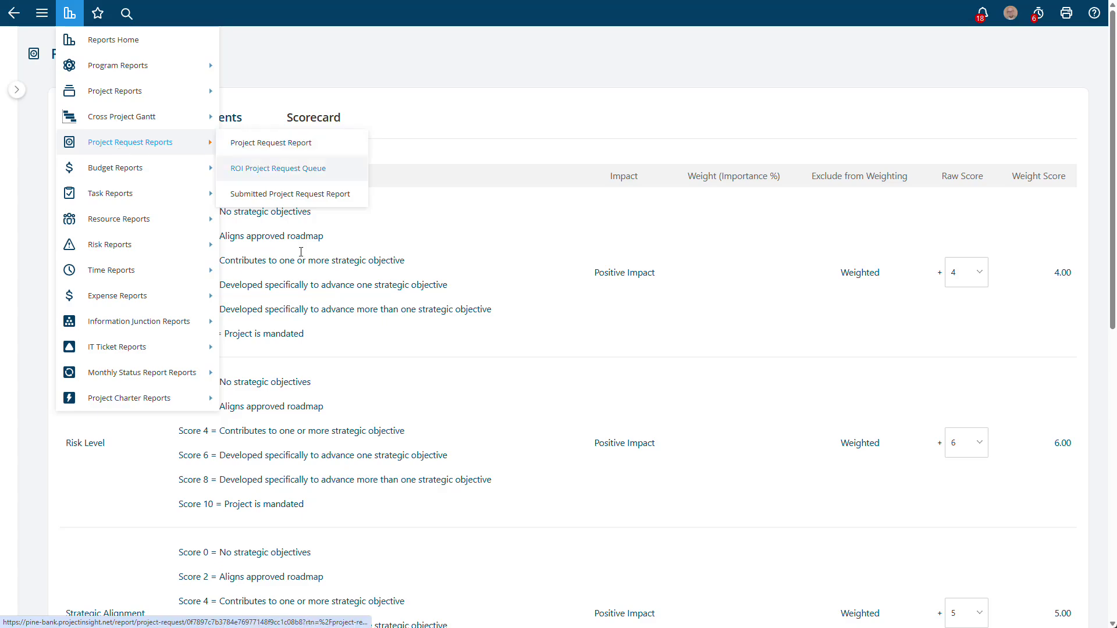
{"action": "left_click", "coordinate": [237, 144]}
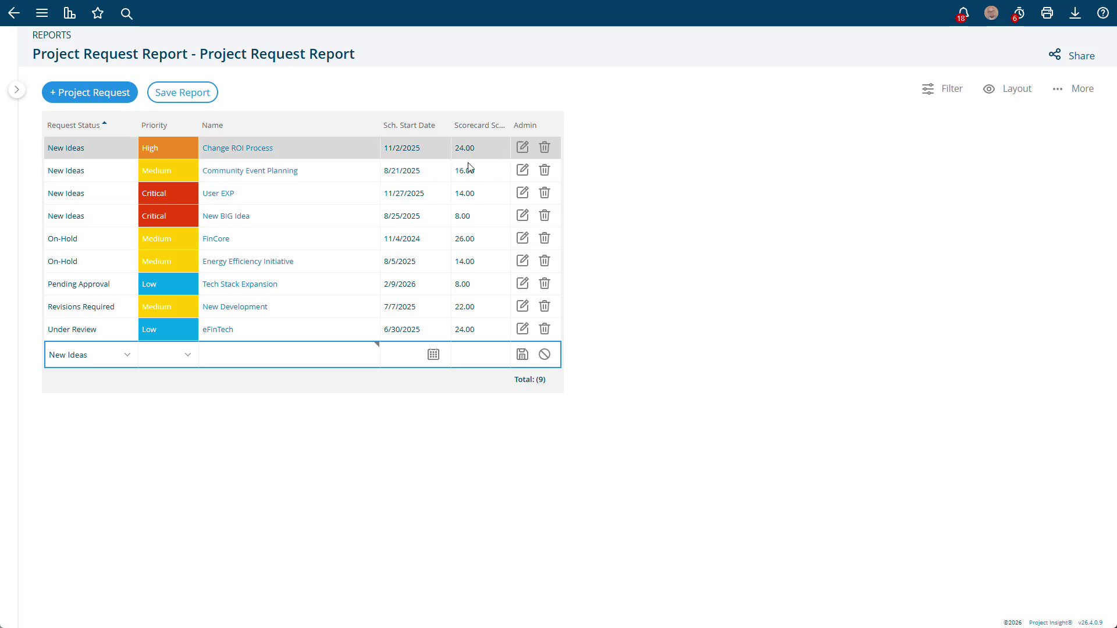
{"action": "left_click", "coordinate": [474, 125]}
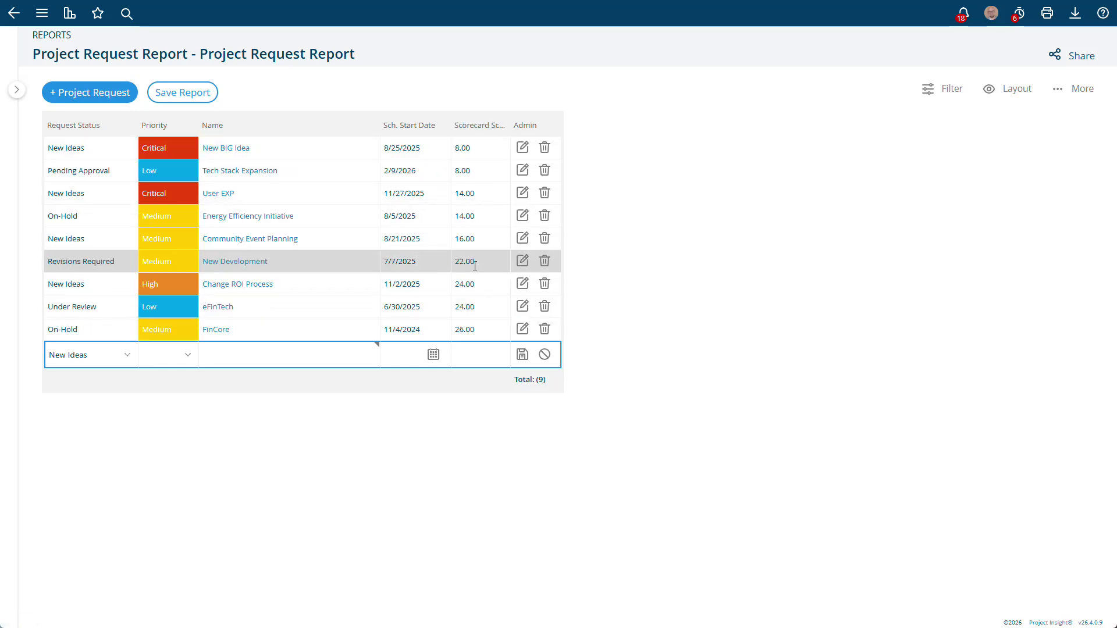
{"action": "left_click", "coordinate": [472, 125]}
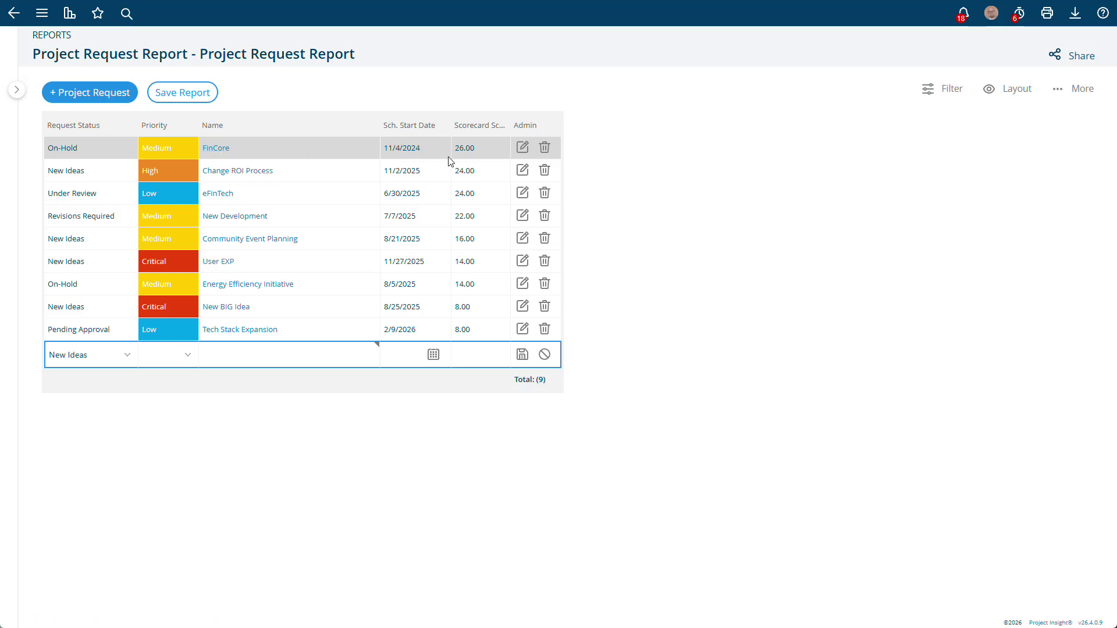
- Open the FinCore project request and view its recorded scorecard entry
{"action": "left_click", "coordinate": [227, 154]}
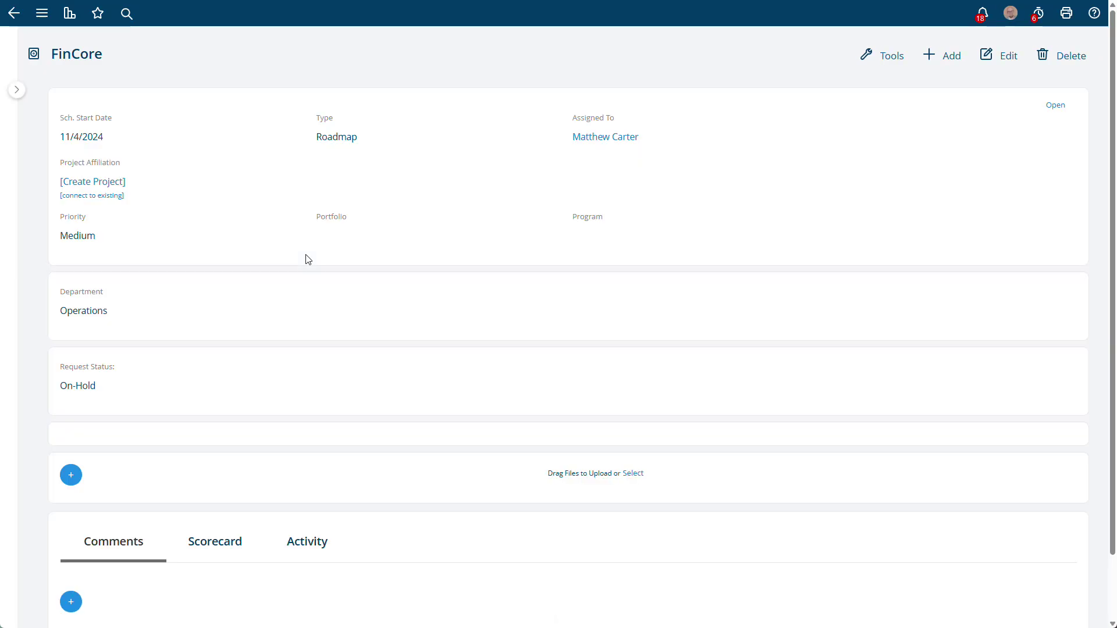
{"action": "left_click", "coordinate": [236, 559]}
{"action": "scroll", "coordinate": [327, 382], "scroll_direction": "down", "scroll_amount": 2}
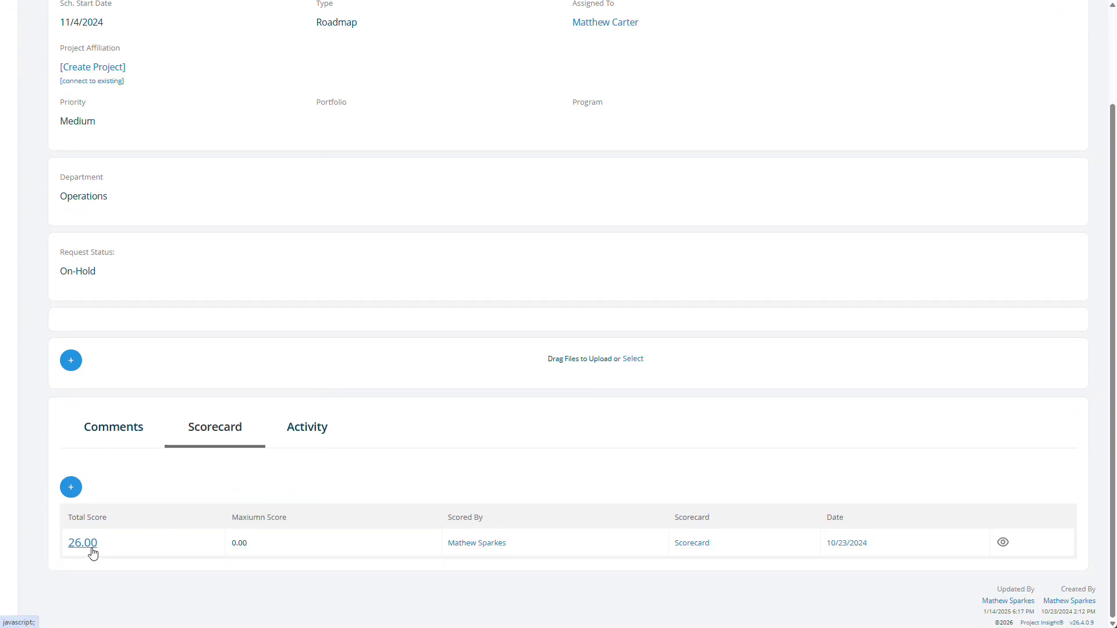
{"action": "scroll", "coordinate": [371, 386], "scroll_direction": "up", "scroll_amount": 2}
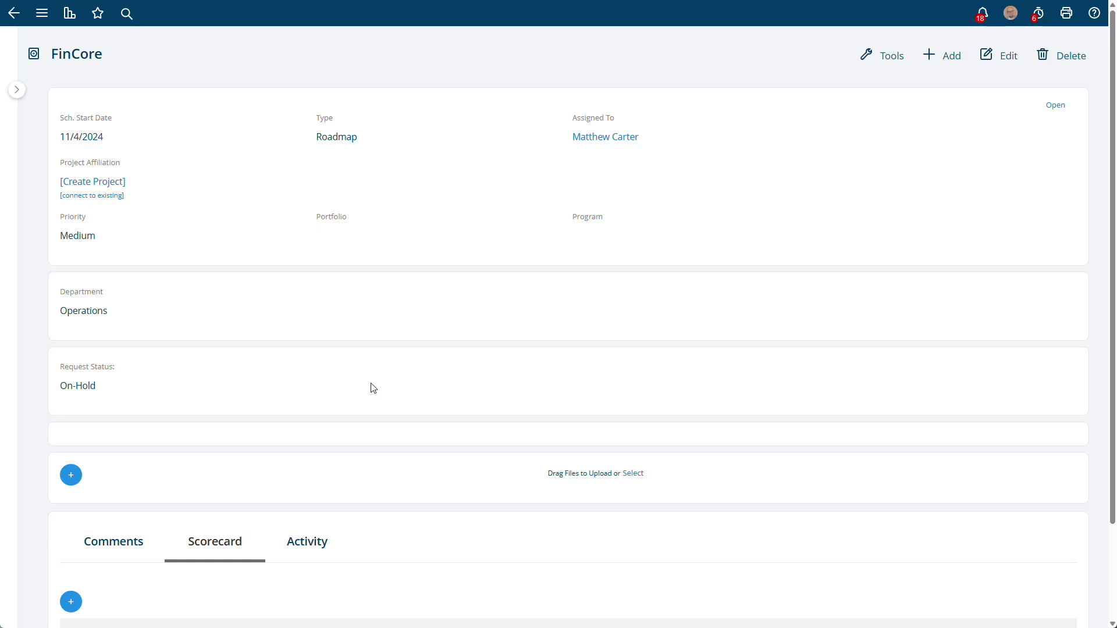
- Start adding a new project from Projects Home and view the criteria on its scorecard
{"action": "left_click", "coordinate": [47, 26]}
{"action": "left_click", "coordinate": [41, 13]}
{"action": "left_click", "coordinate": [73, 168]}
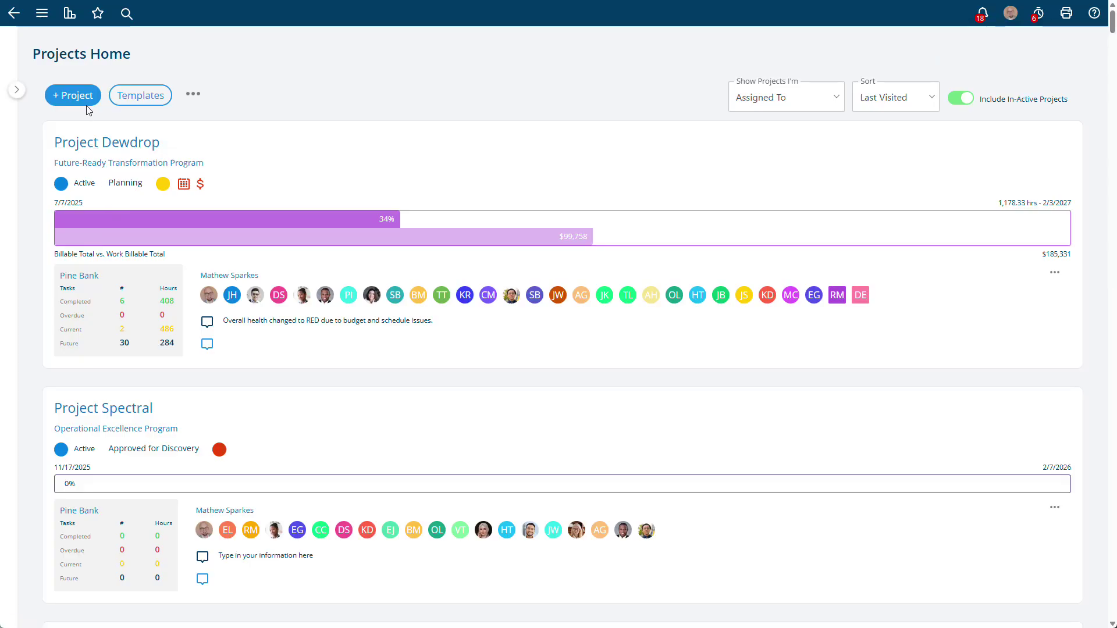
{"action": "left_click", "coordinate": [76, 95]}
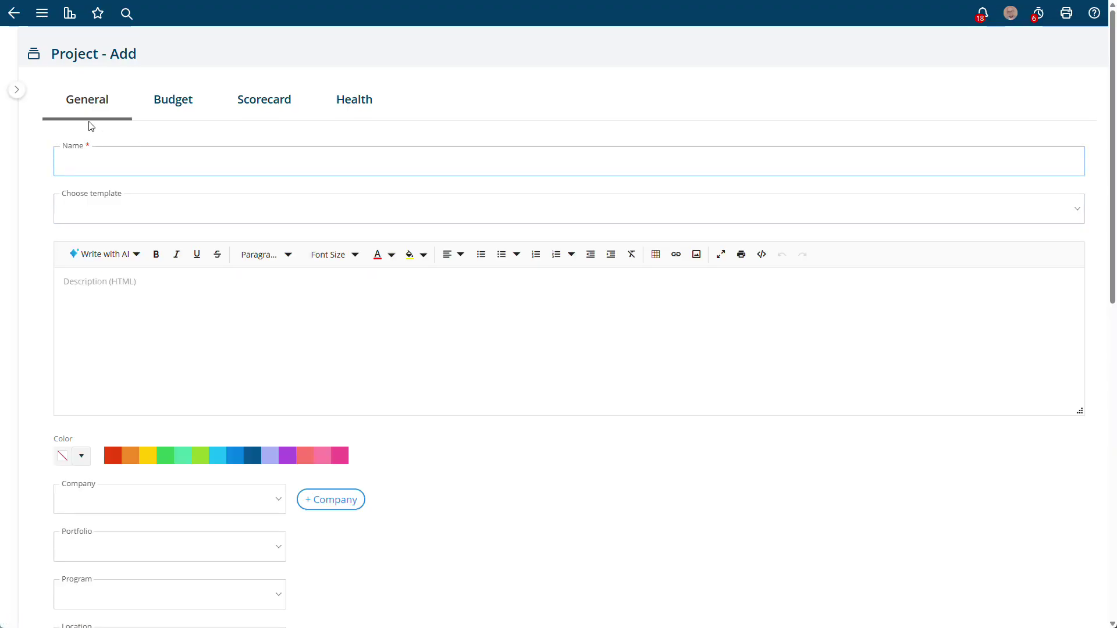
{"action": "left_click", "coordinate": [266, 103]}
{"action": "scroll", "coordinate": [252, 246], "scroll_direction": "down", "scroll_amount": 1}
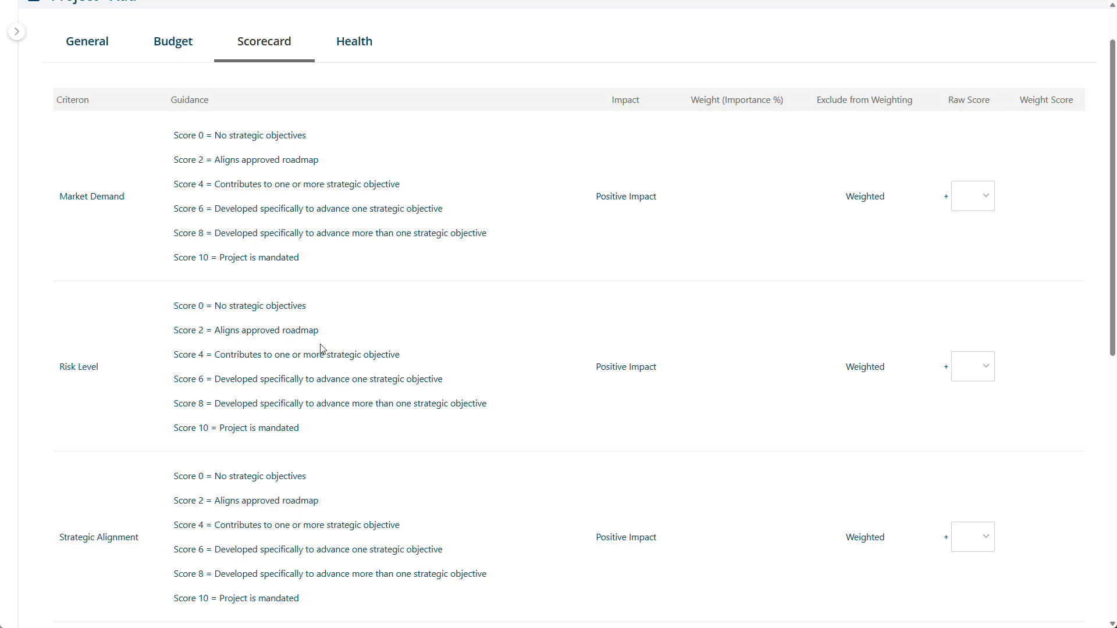
- Return to Projects Home and open the Project Dewdrop overview to view its scorecard score
{"action": "scroll", "coordinate": [322, 349], "scroll_direction": "up", "scroll_amount": 1}
{"action": "left_click", "coordinate": [43, 21]}
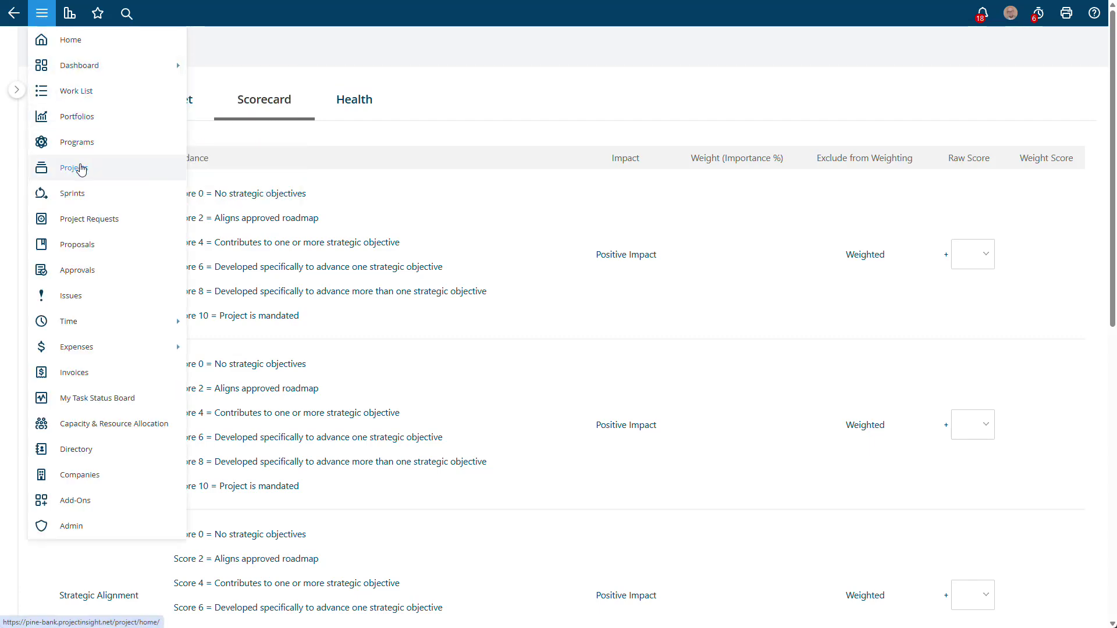
{"action": "left_click", "coordinate": [81, 169]}
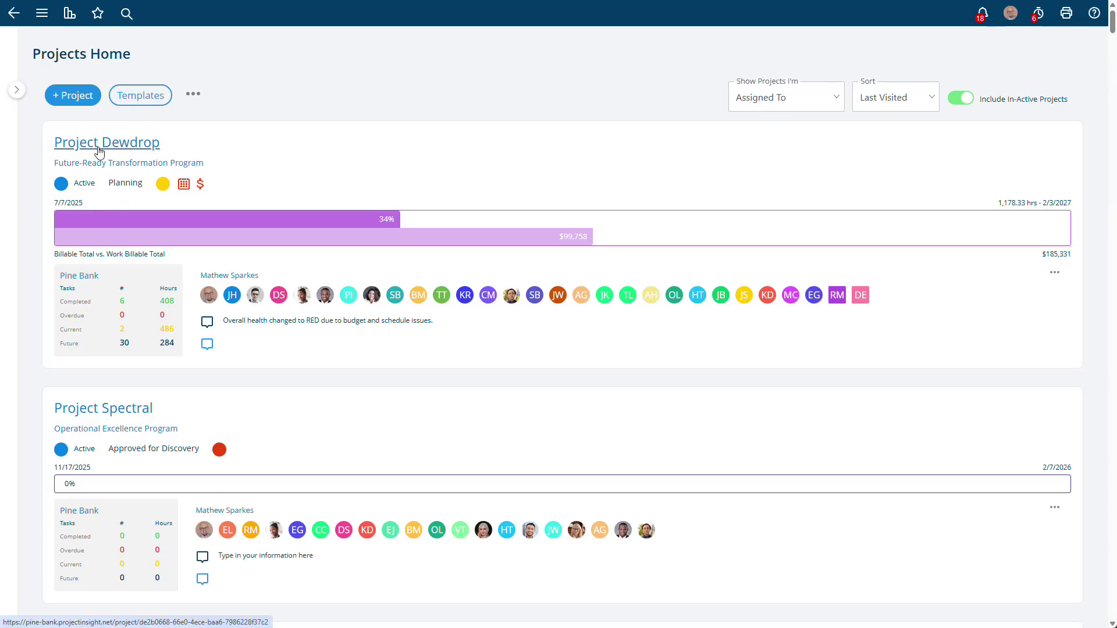
{"action": "left_click", "coordinate": [99, 150]}
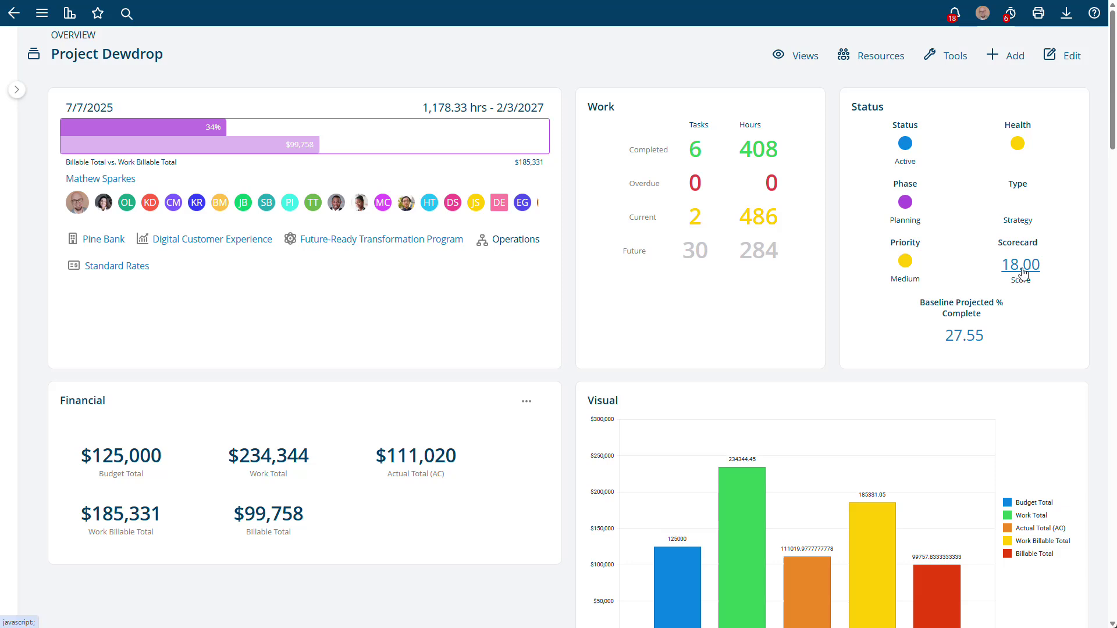
- Open Project Dewdrop for editing and review the raw and weight scores of its scorecard criteria
{"action": "left_click", "coordinate": [1062, 58]}
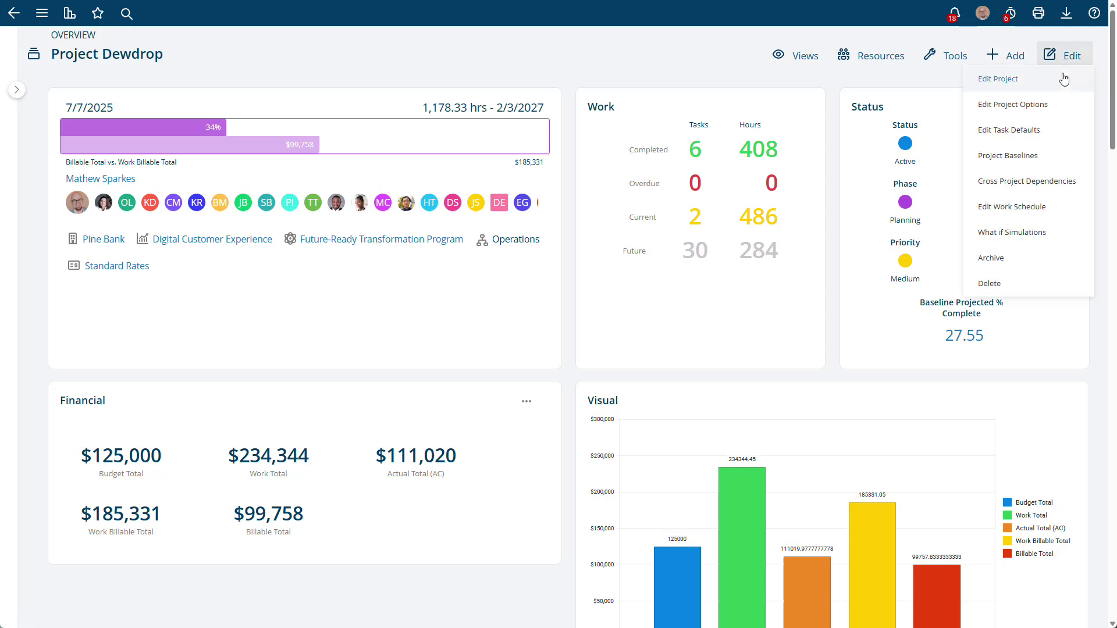
{"action": "left_click", "coordinate": [1063, 78]}
{"action": "left_click", "coordinate": [300, 106]}
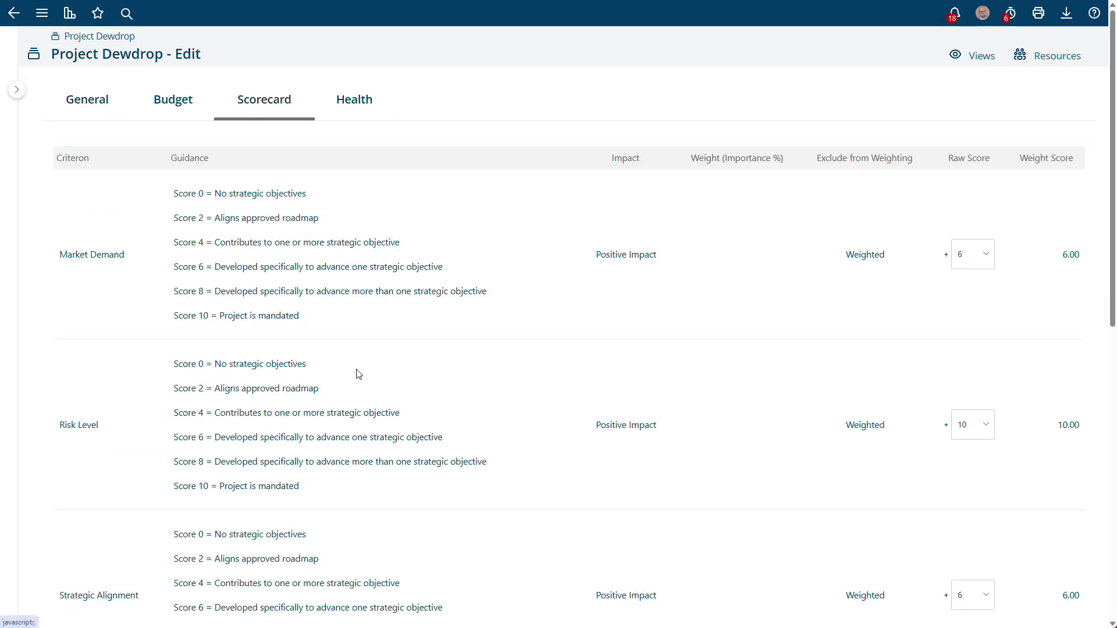
{"action": "scroll", "coordinate": [356, 374], "scroll_direction": "down", "scroll_amount": 2}
{"action": "scroll", "coordinate": [359, 374], "scroll_direction": "up", "scroll_amount": 2}
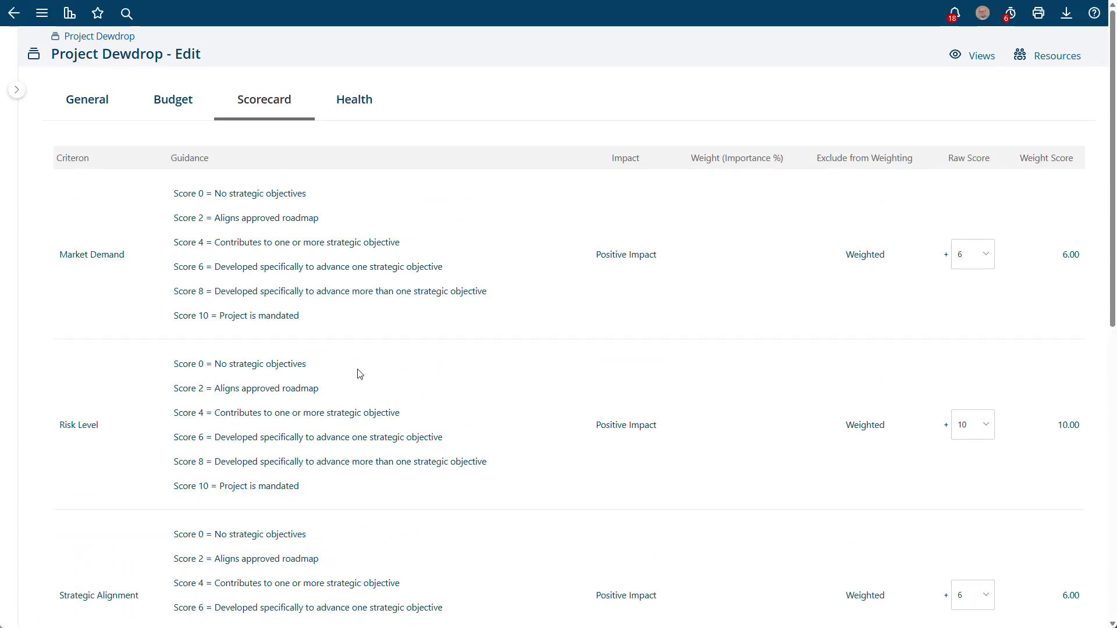
{"action": "scroll", "coordinate": [360, 374], "scroll_direction": "down", "scroll_amount": 2}
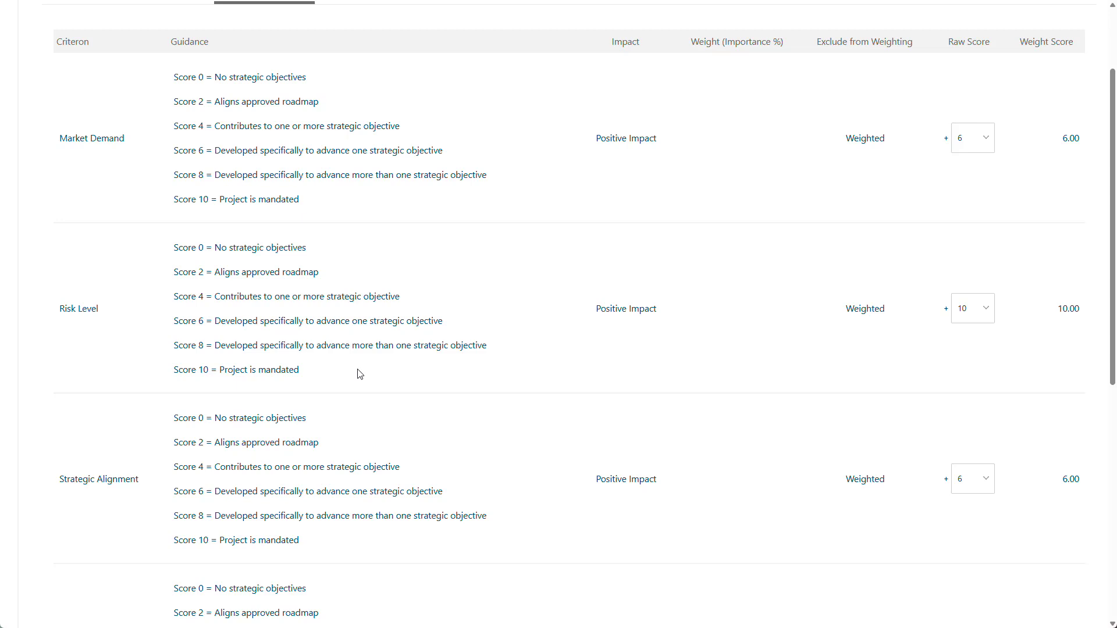
{"action": "scroll", "coordinate": [360, 374], "scroll_direction": "up", "scroll_amount": 2}
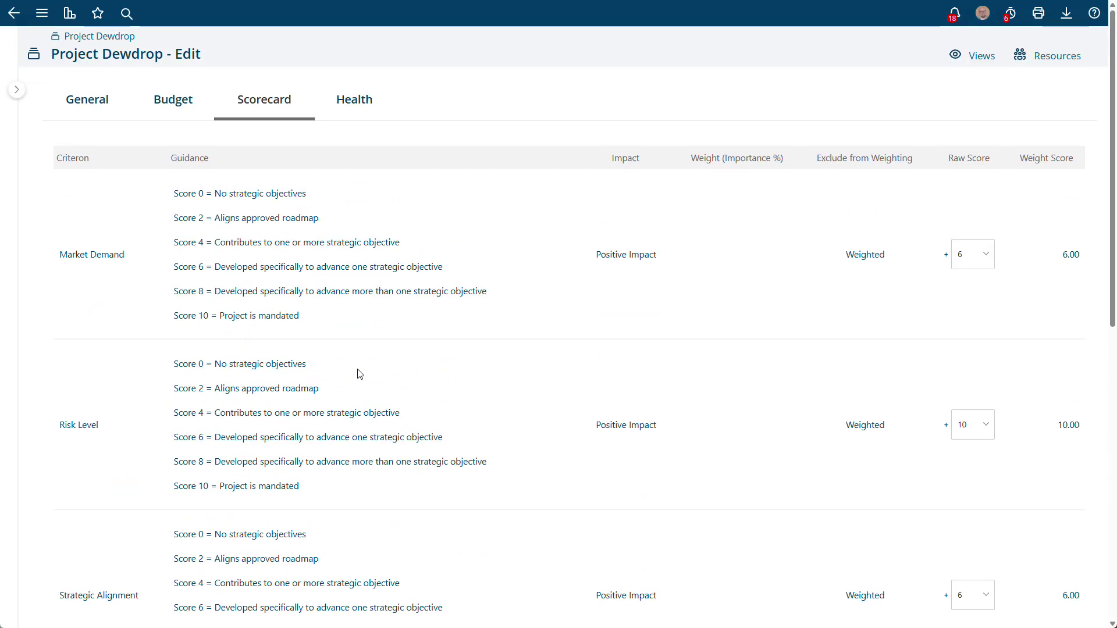